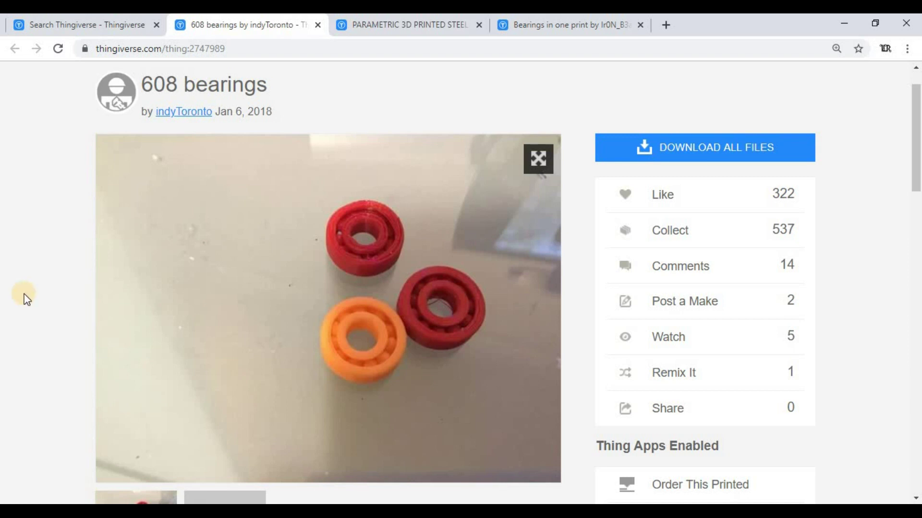
Compare the 608 bearings, Parametric steel ball bearings and Bearings in one print designs, ending on the last
left_click(392, 17)
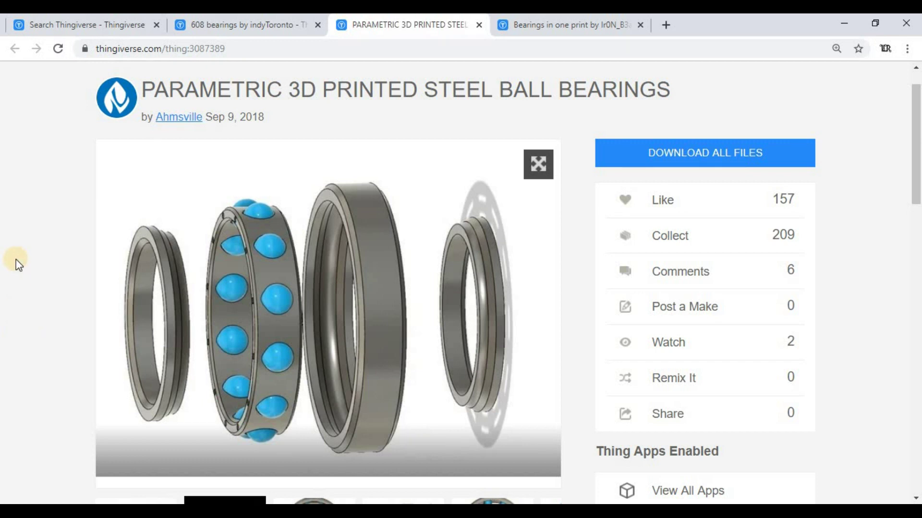
left_click(562, 14)
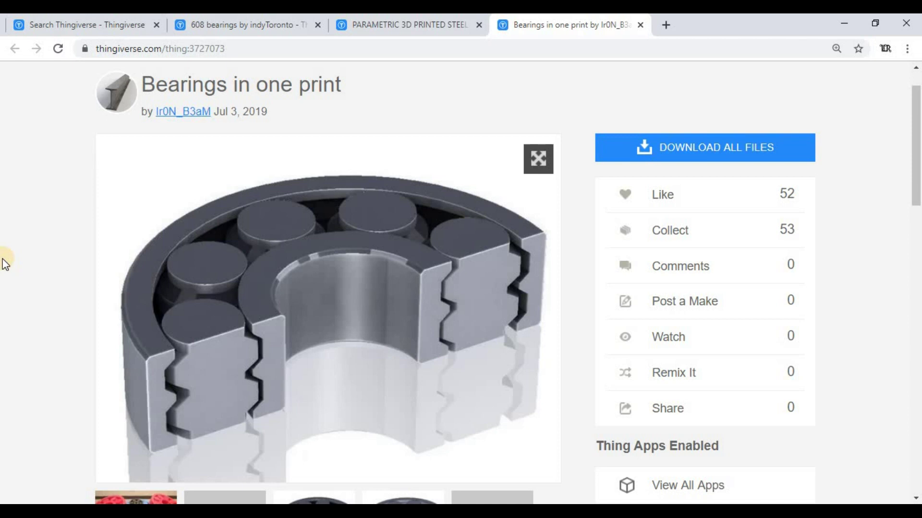
left_click(198, 19)
left_click(546, 15)
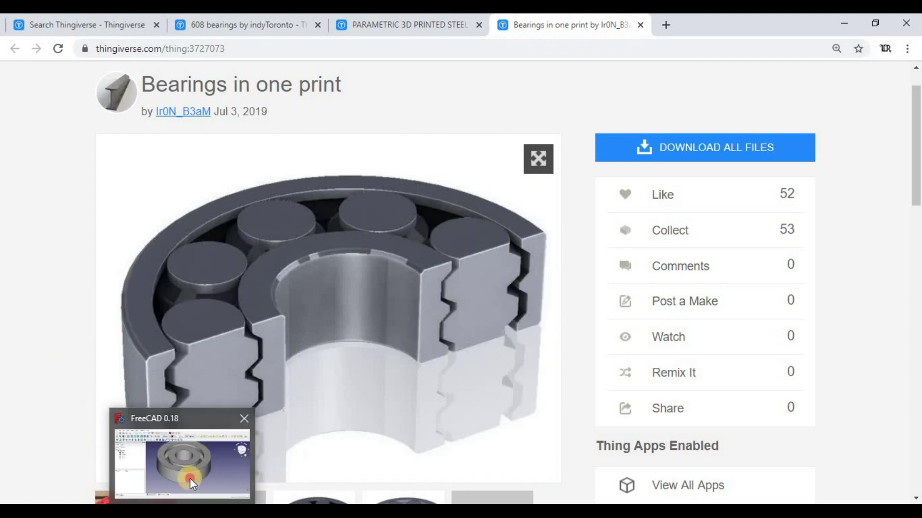
Bring the FreeCAD bearing model window back to the front
left_click(182, 511)
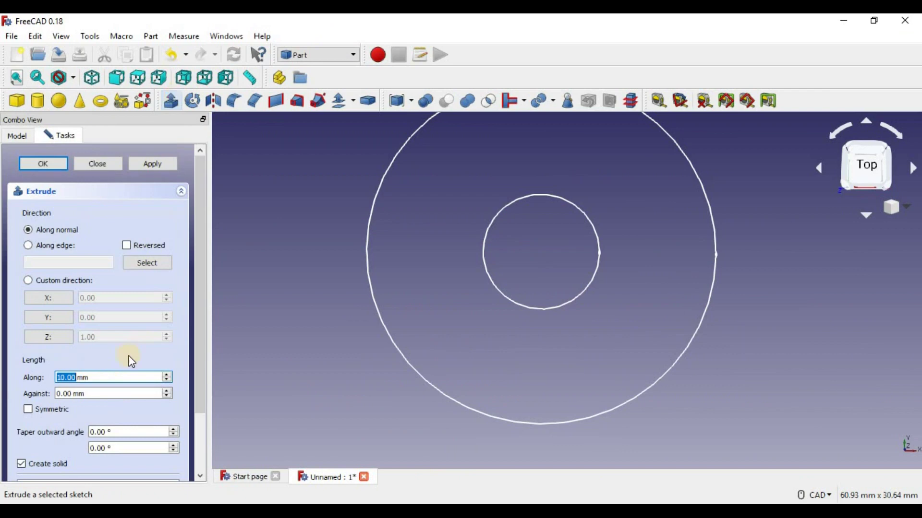
Extrude the ring 8 mm, then constrain the ball circle's radius and its 10 mm offset from the axis
type("8")
left_click(43, 163)
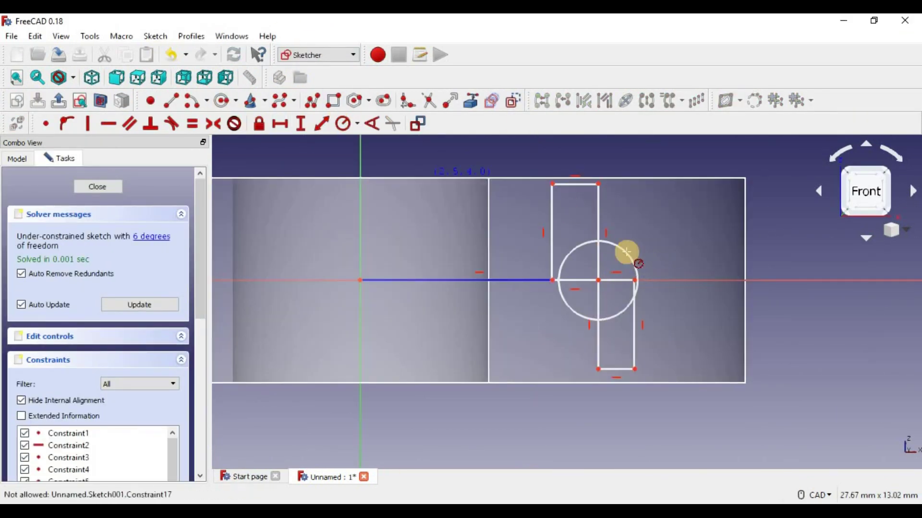
left_click(627, 251)
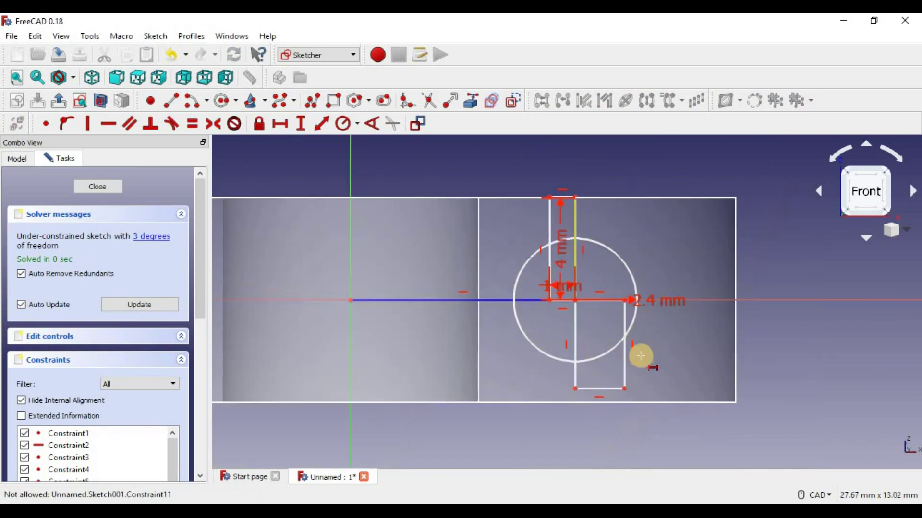
scroll(641, 355, "up", 2)
left_click(528, 300)
type("10")
left_click(510, 288)
Add a rectangle extending below the ball circle and finish the groove sketch
scroll(478, 278, "down", 3)
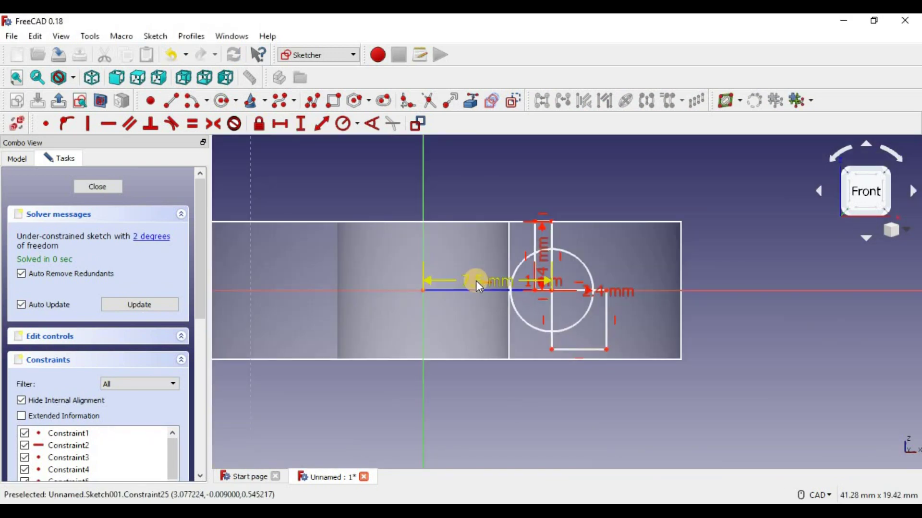
scroll(436, 192, "up", 4)
scroll(475, 198, "up", 2)
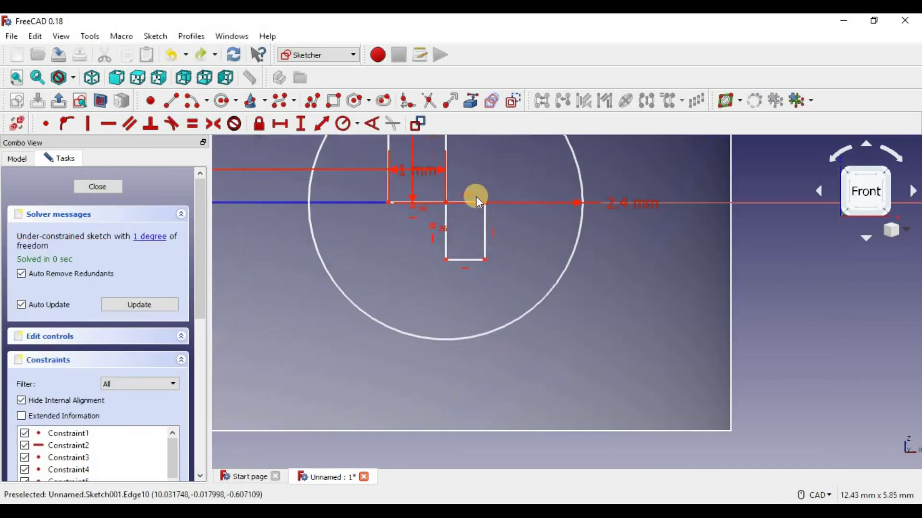
left_click_drag(475, 197, 447, 180)
scroll(436, 372, "down", 2)
left_click(437, 372)
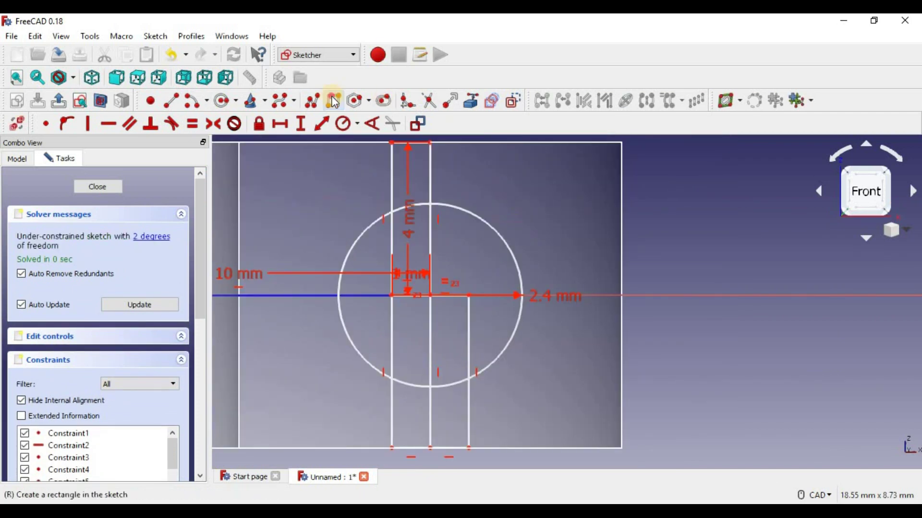
scroll(456, 297, "up", 4)
left_click(460, 315)
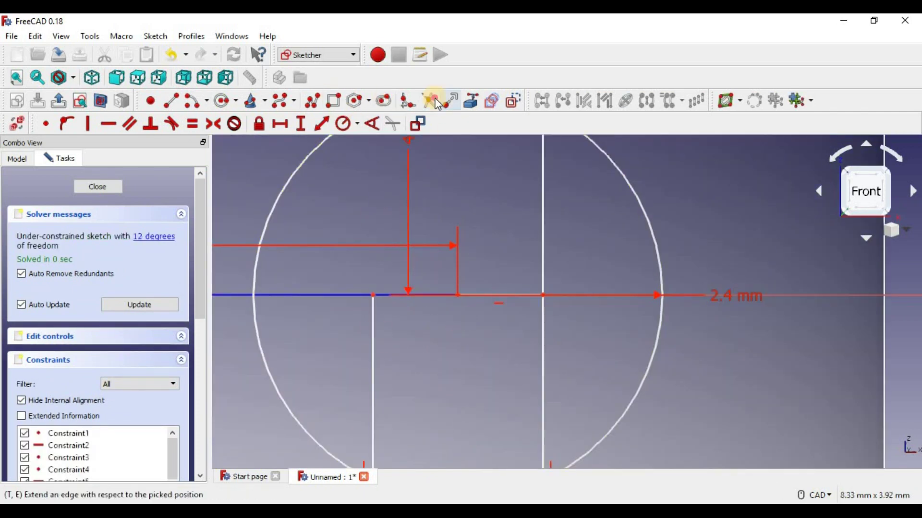
scroll(509, 334, "down", 5)
left_click(120, 187)
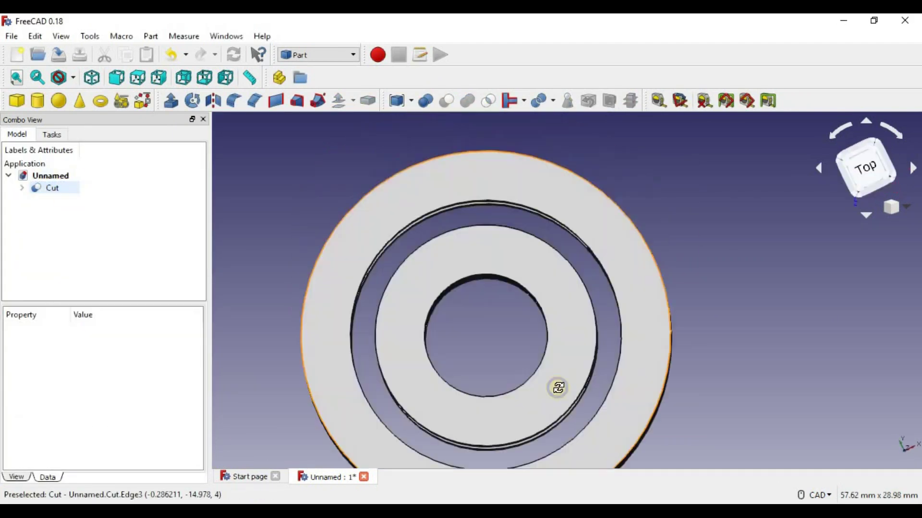
Inspect the casing from below and select the finished casing solid
middle_click_drag(558, 388, 559, 355)
scroll(636, 359, "down", 4)
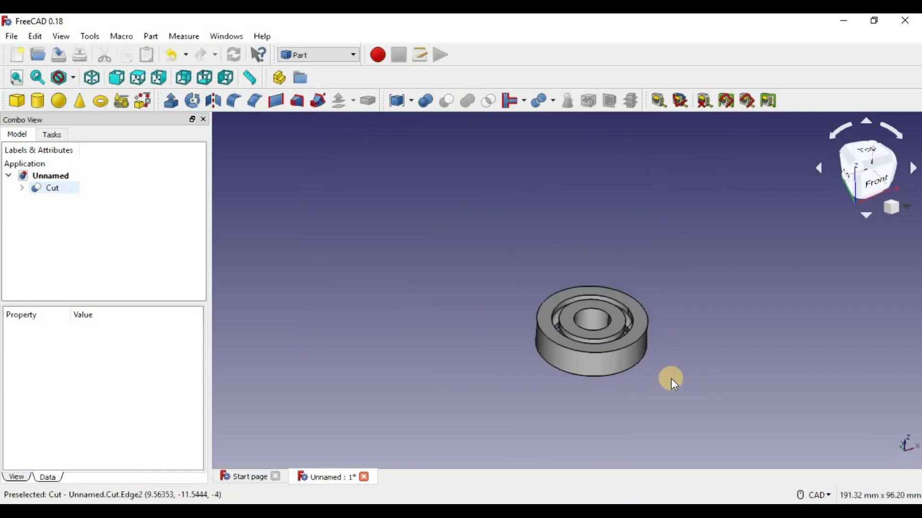
scroll(670, 378, "up", 2)
left_click(575, 334)
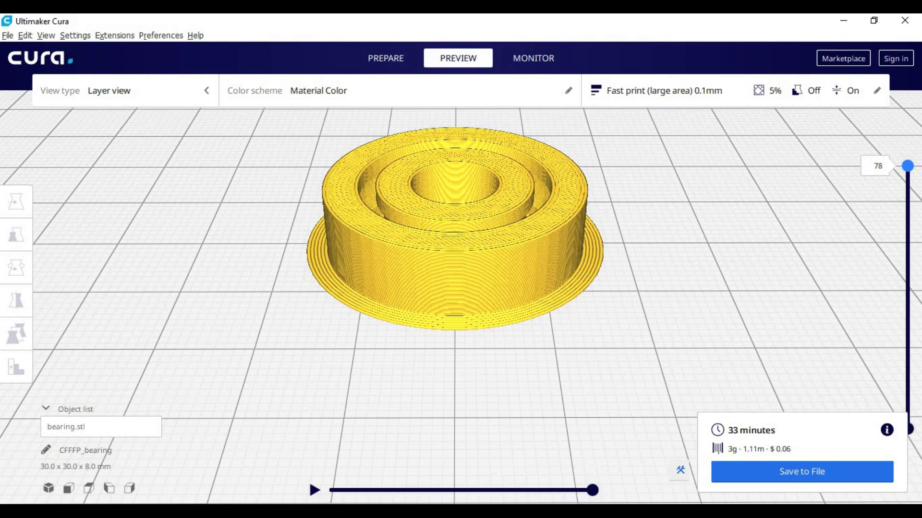
In the custom print settings, enable Z hop when retracting and change the Z Hop Height value
left_click(883, 95)
scroll(684, 264, "down", 1)
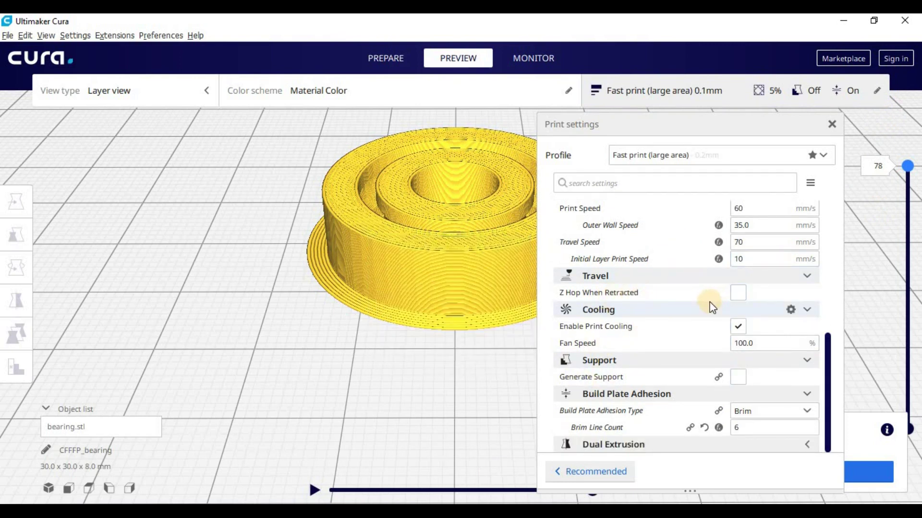
left_click(738, 293)
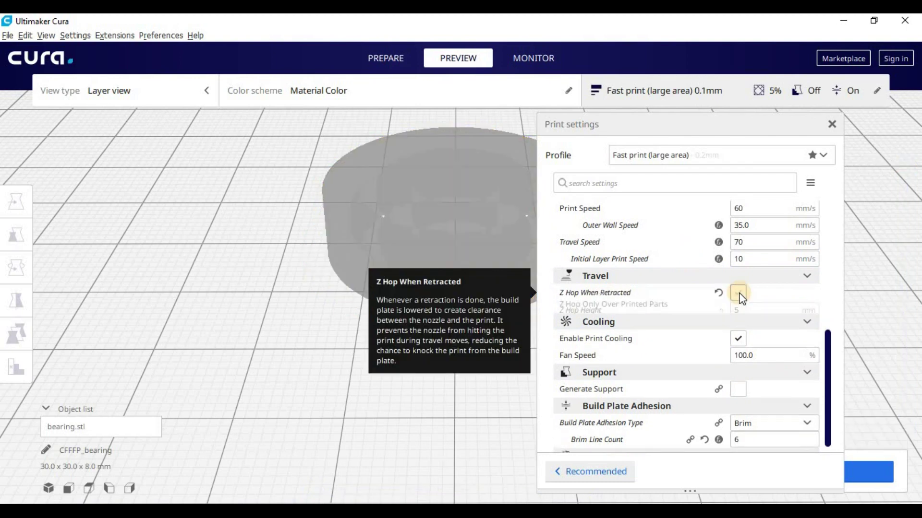
left_click(754, 330)
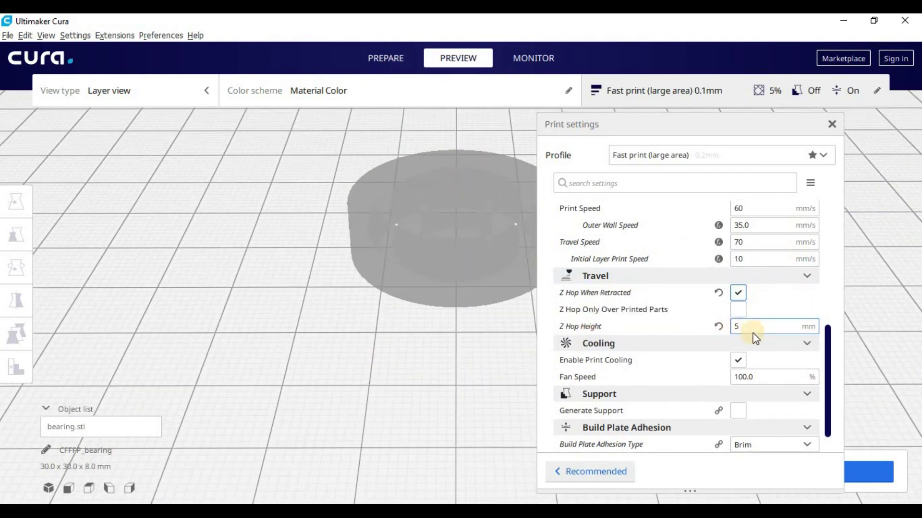
left_click_drag(752, 330, 730, 334)
left_click(832, 124)
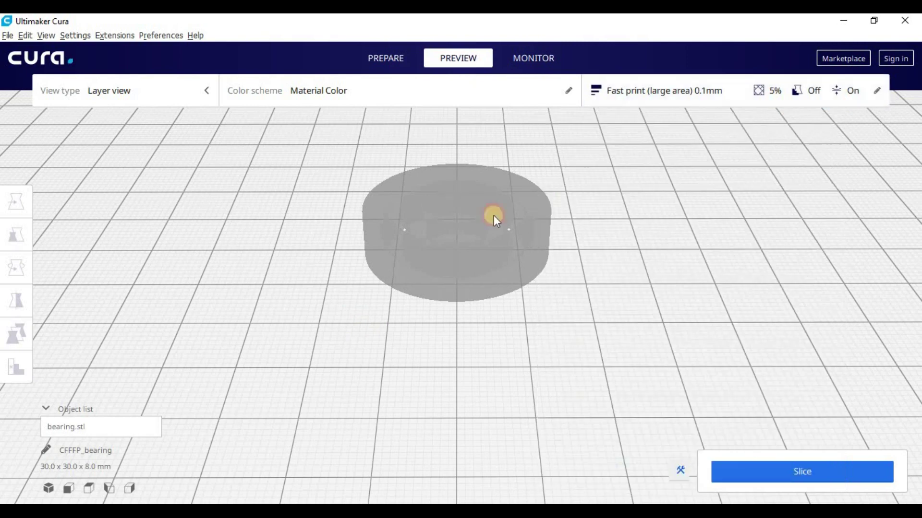
Slice the bearing and limit the layer preview to layer 39, viewed side-on
right_click_drag(434, 261, 361, 297)
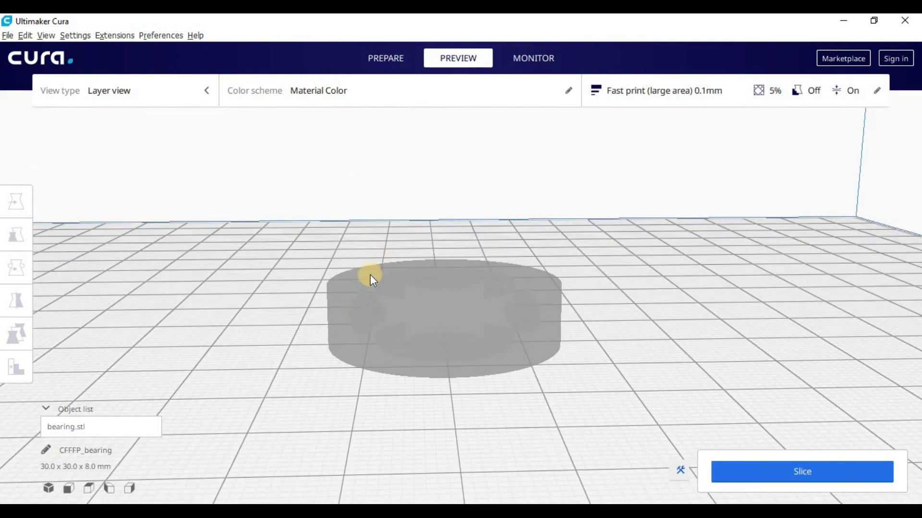
left_click(818, 484)
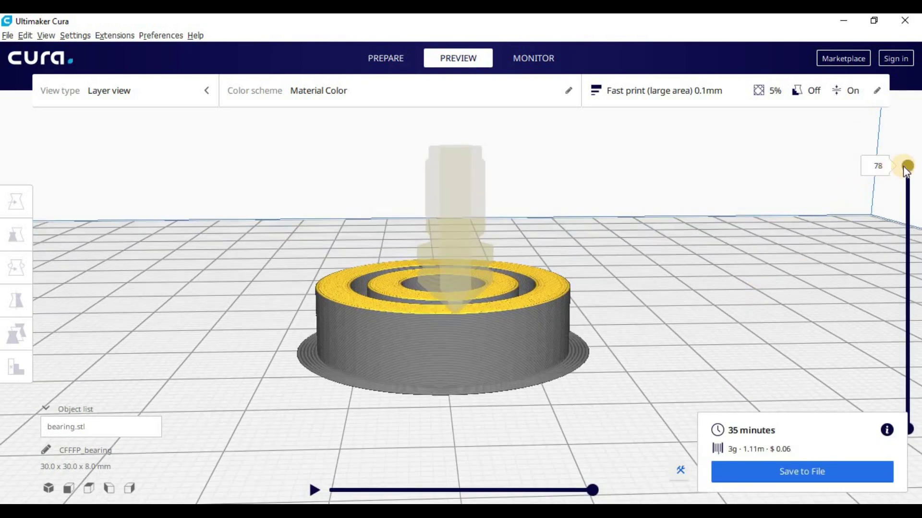
left_click_drag(904, 236, 905, 290)
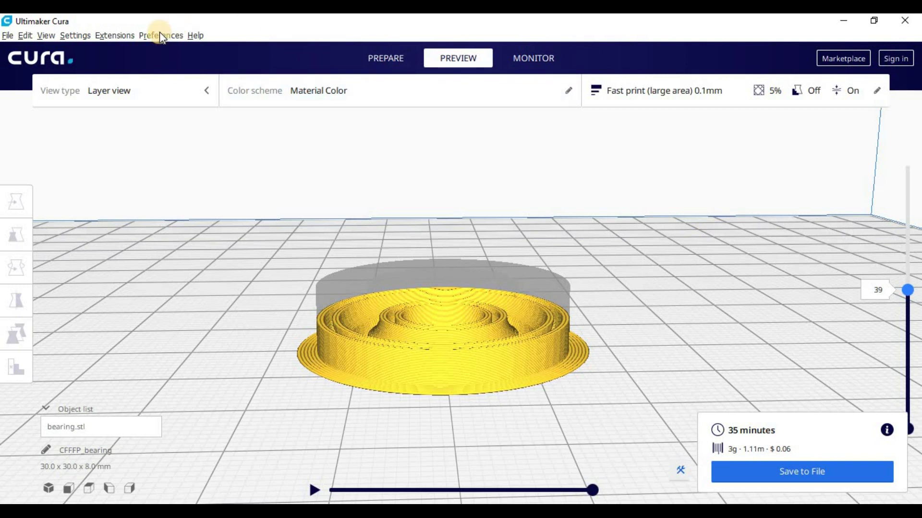
In Modify G-Code, replace the Pause at height script with a fresh one that pauses by Layer No
left_click(98, 36)
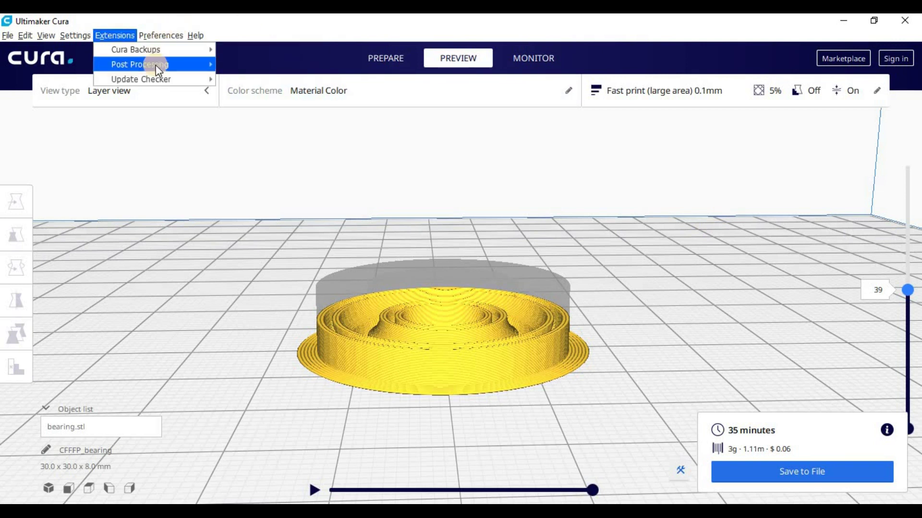
mouse_move(155, 65)
left_click(259, 64)
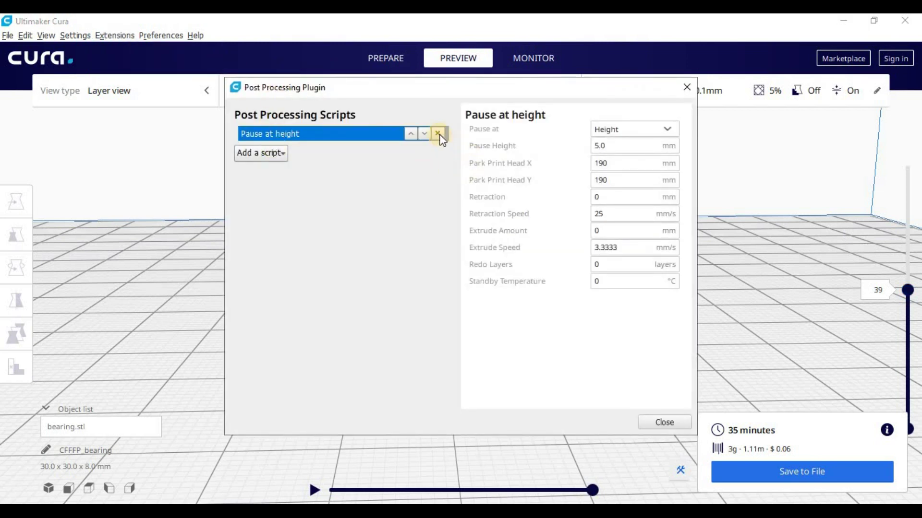
left_click(438, 134)
left_click(262, 138)
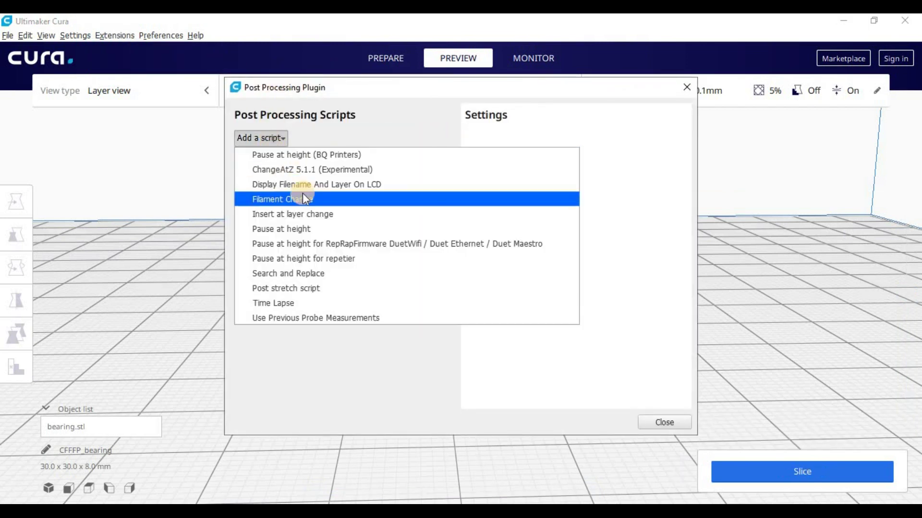
left_click(365, 229)
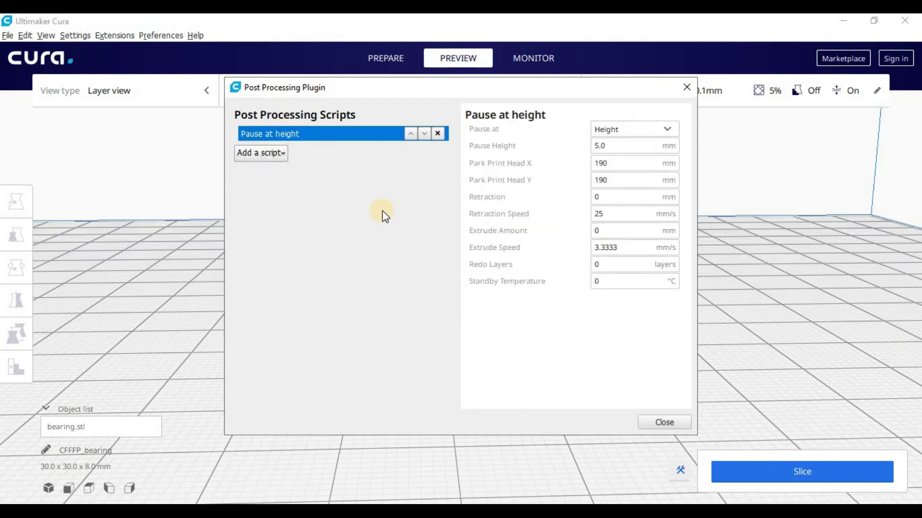
left_click(613, 127)
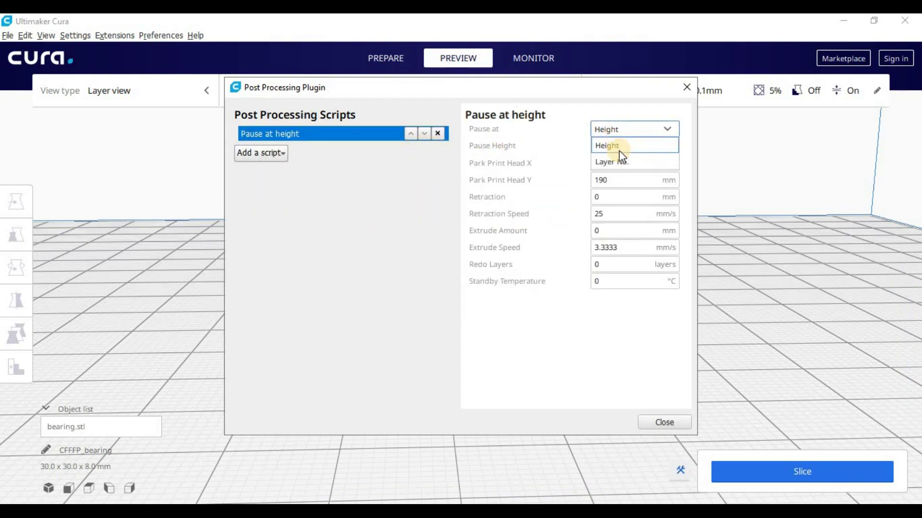
left_click(622, 163)
Set Pause Layer to 24 and Redo Layers to 1, then re-slice the bearing
left_click_drag(583, 86, 563, 69)
left_click(584, 128)
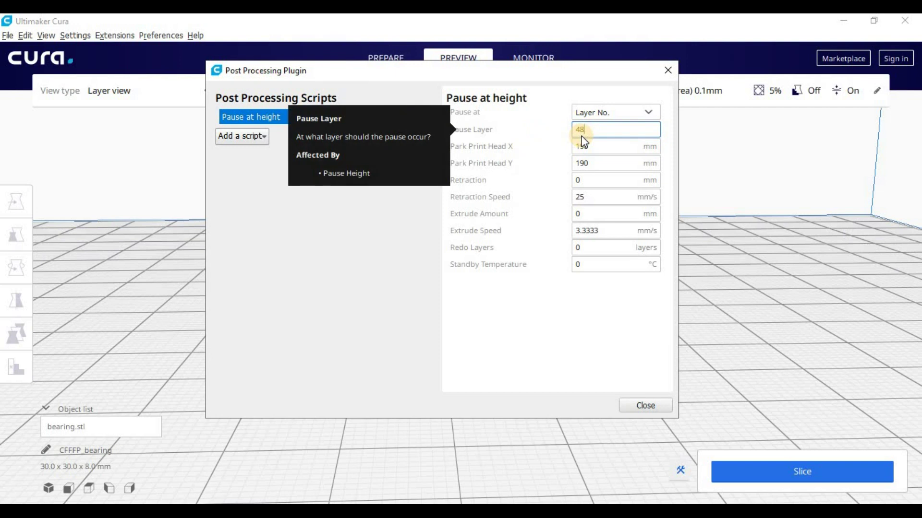
key("BackSpace")
key("BackSpace")
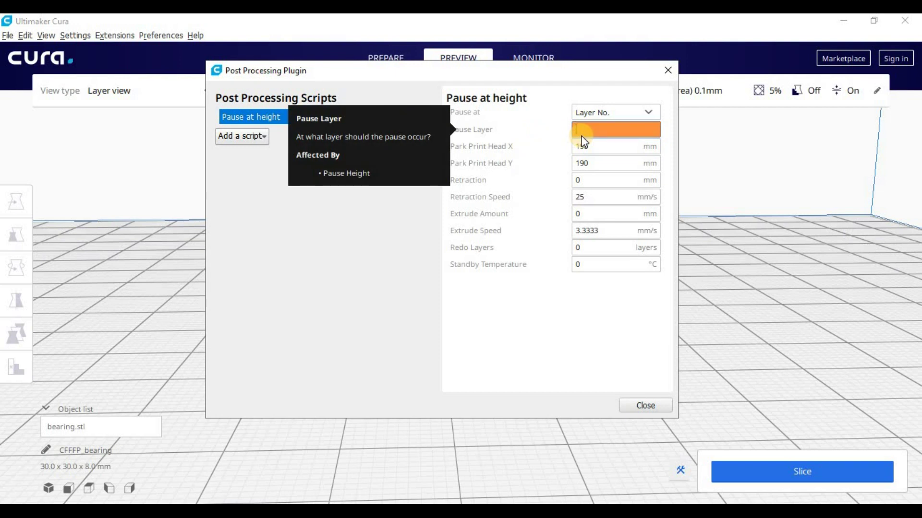
type("24")
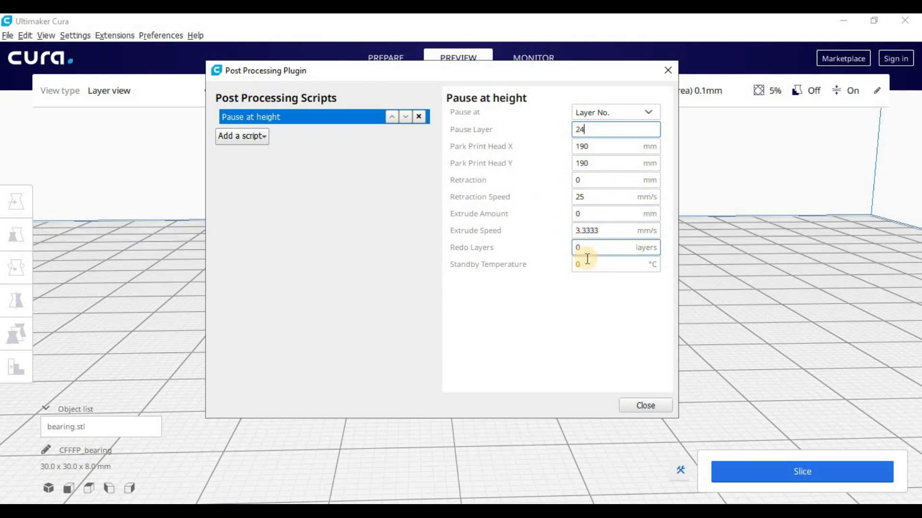
double_click(576, 248)
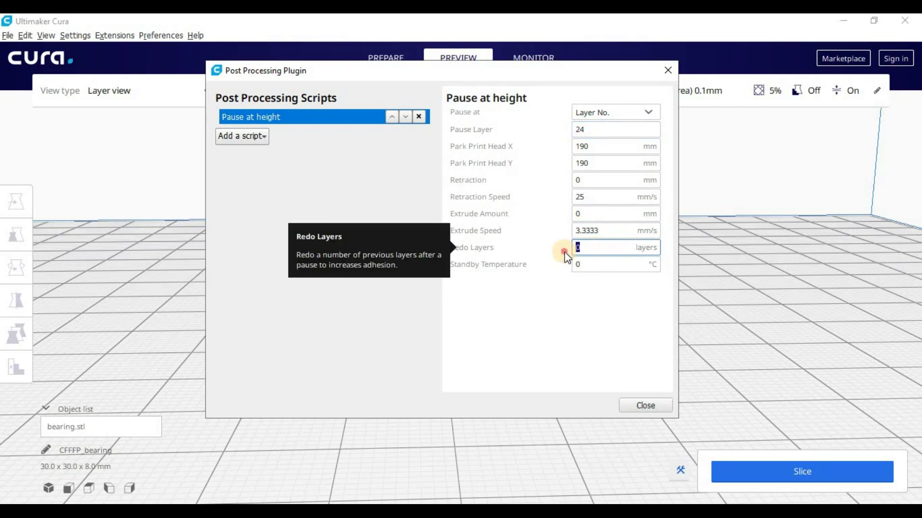
type("1")
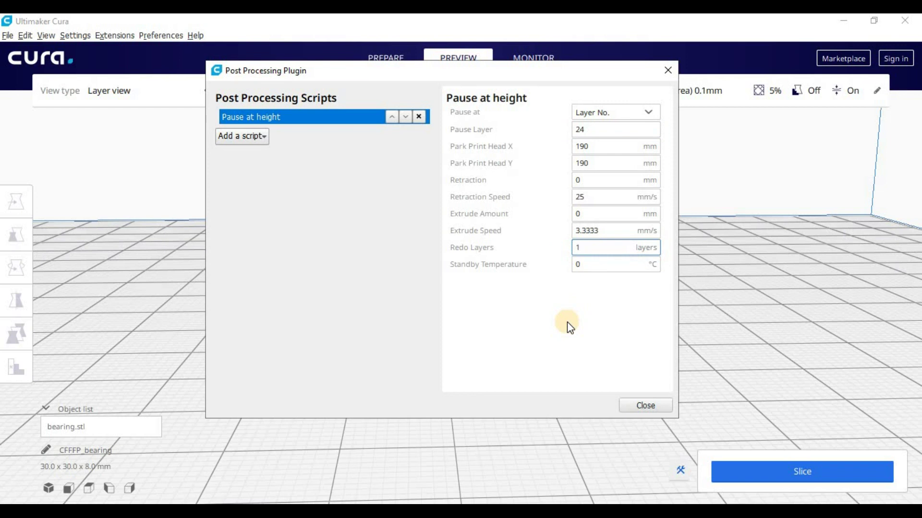
left_click(645, 405)
left_click(788, 472)
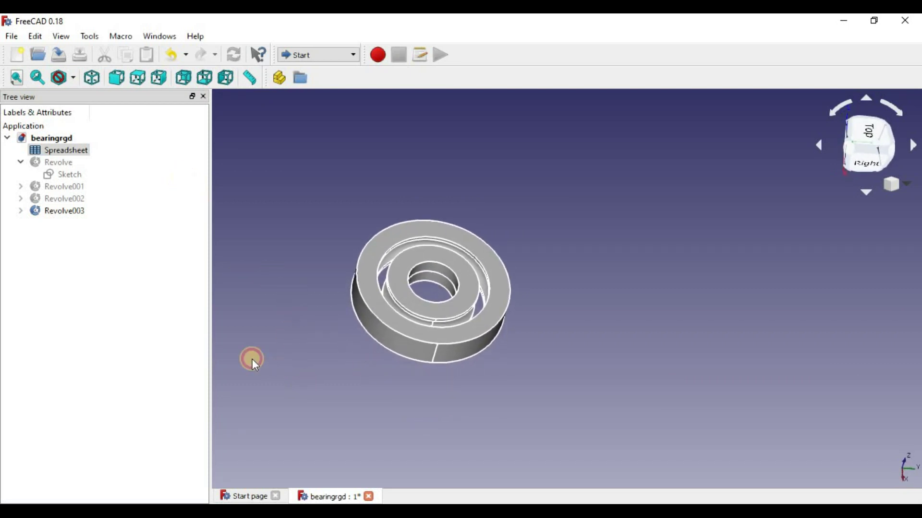
double_click(81, 150)
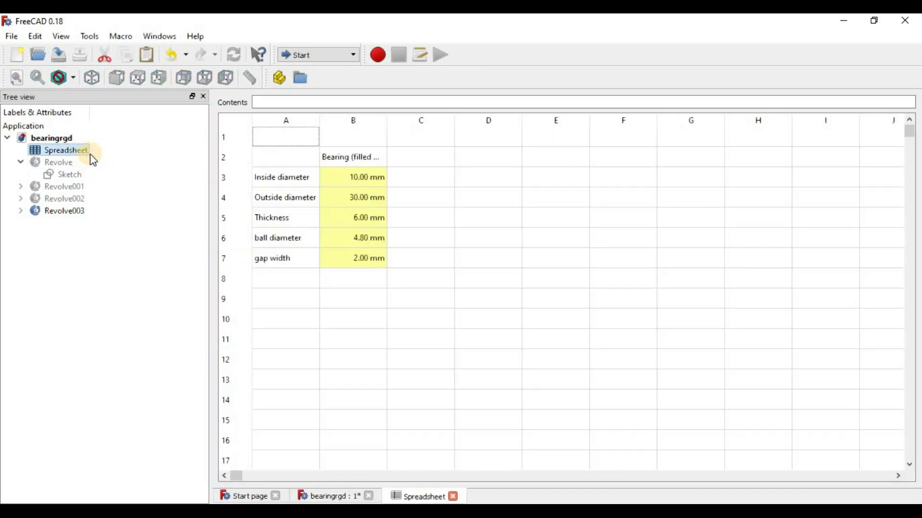
left_click(348, 182)
left_click(348, 204)
left_click(346, 221)
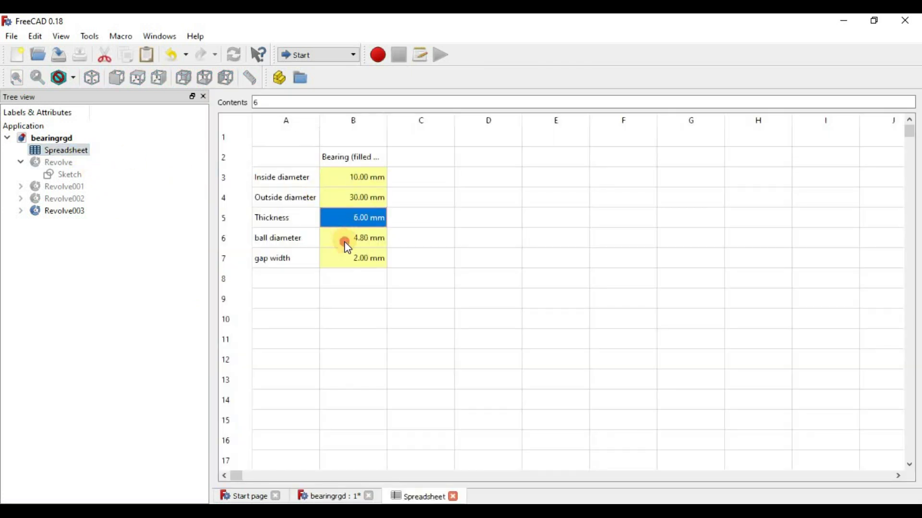
left_click(345, 240)
left_click(342, 263)
left_click(328, 321)
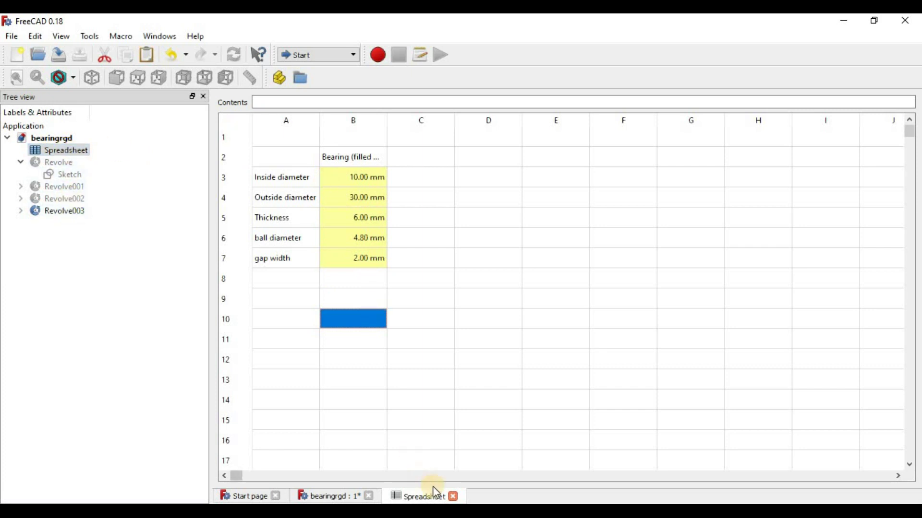
left_click(453, 496)
scroll(464, 266, "up", 5)
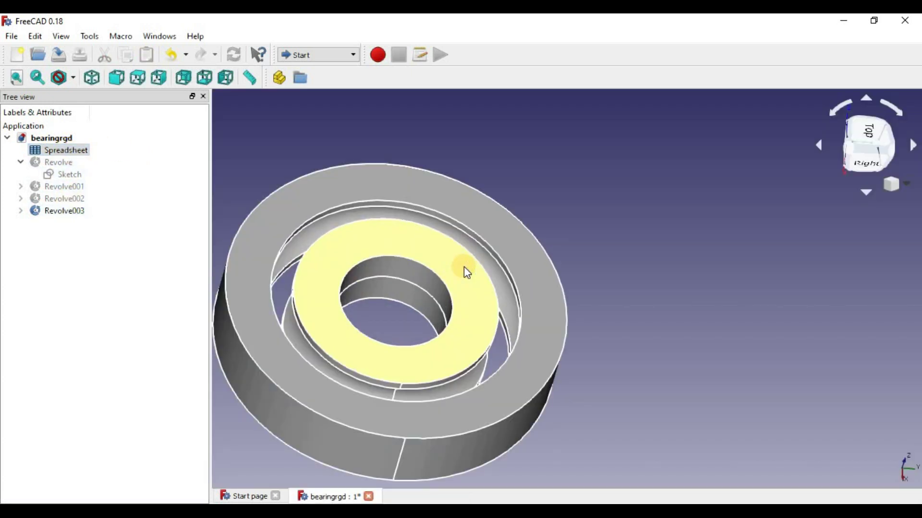
scroll(464, 267, "down", 3)
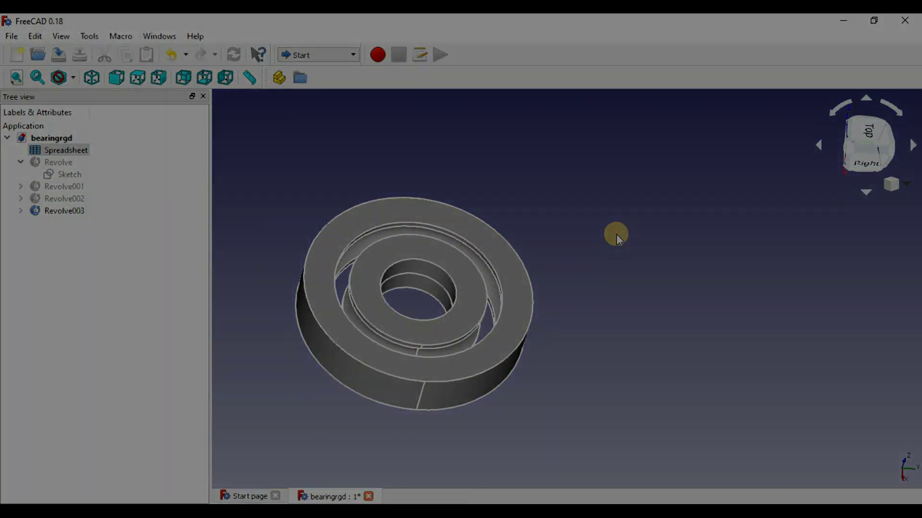